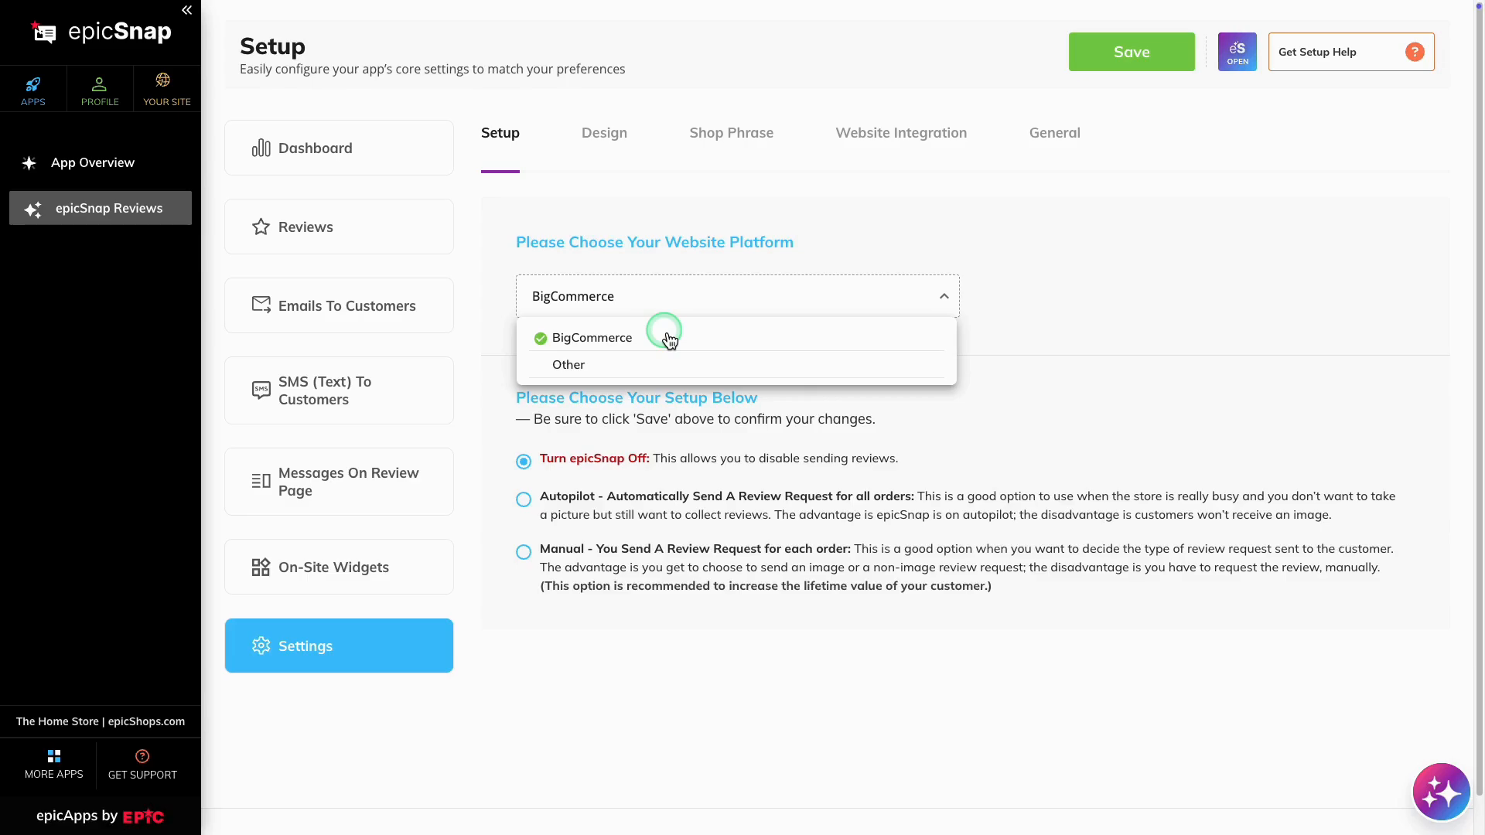
Try to switch the website platform to Other, then dismiss the notice without proceeding.
left_click(607, 367)
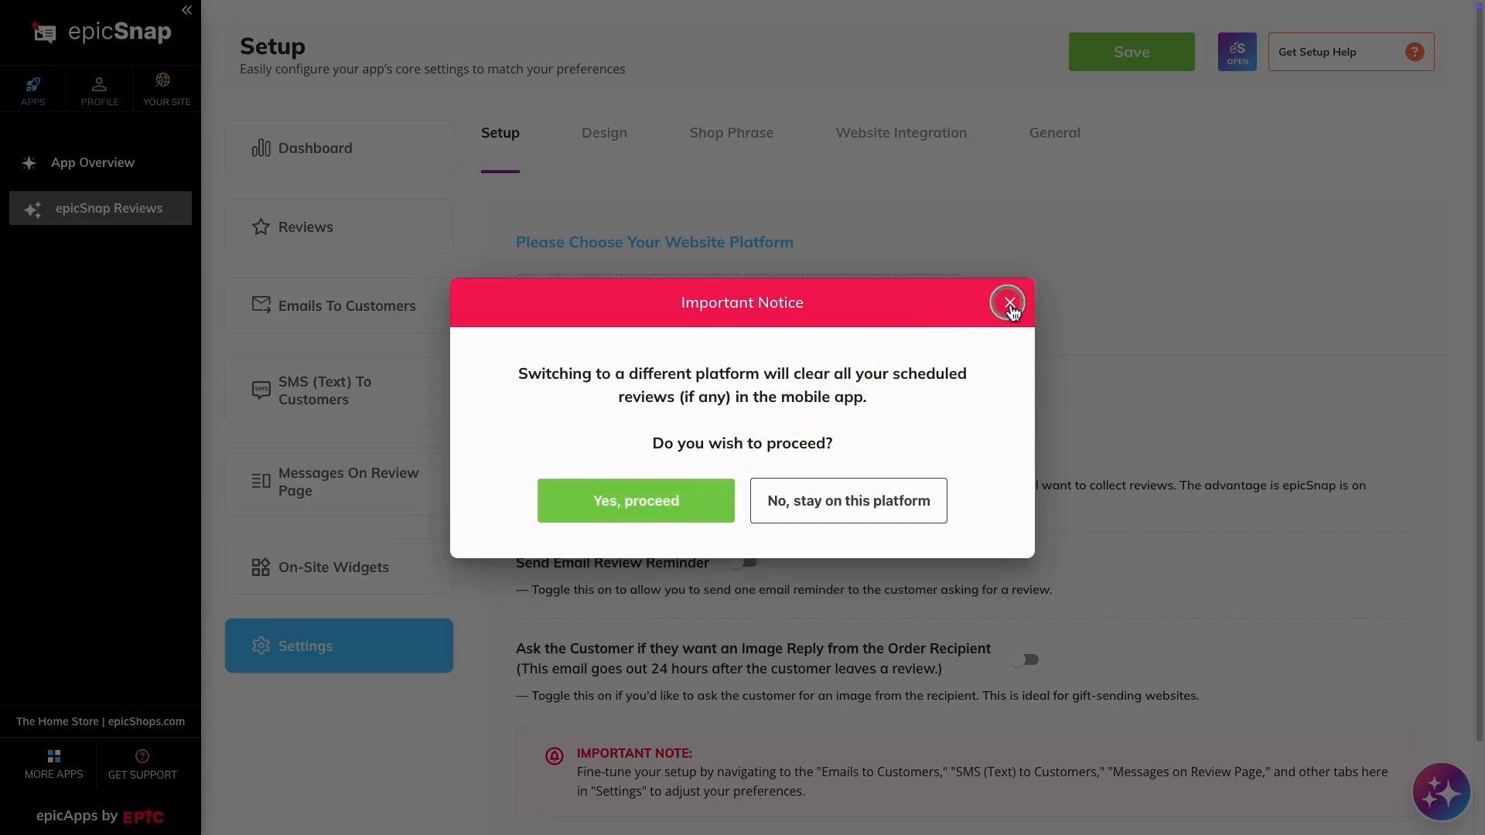
left_click(1037, 298)
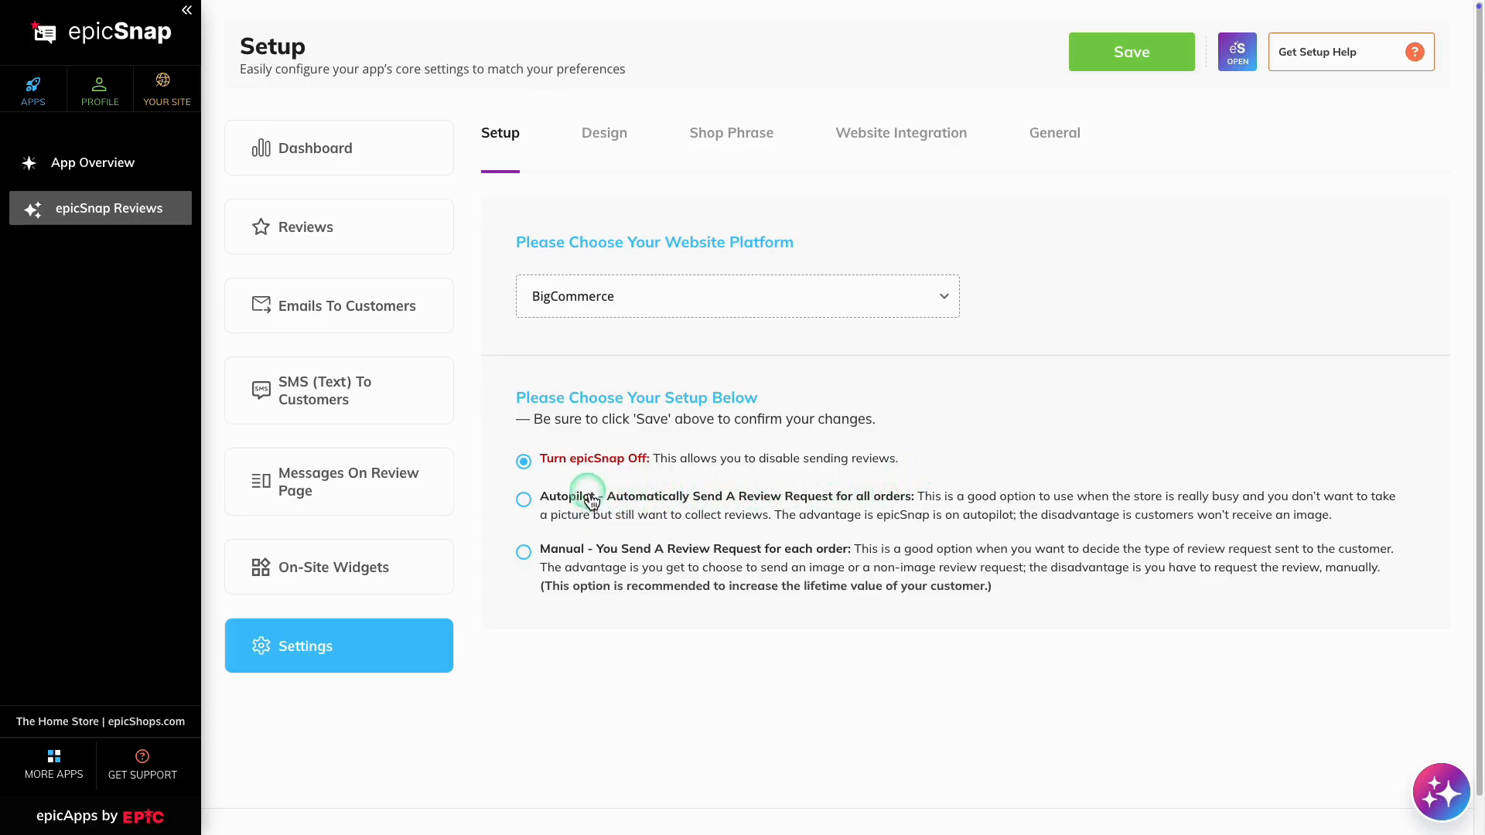
Choose the Autopilot setup, which sends a review request for all orders, and open its settings.
left_click(524, 502)
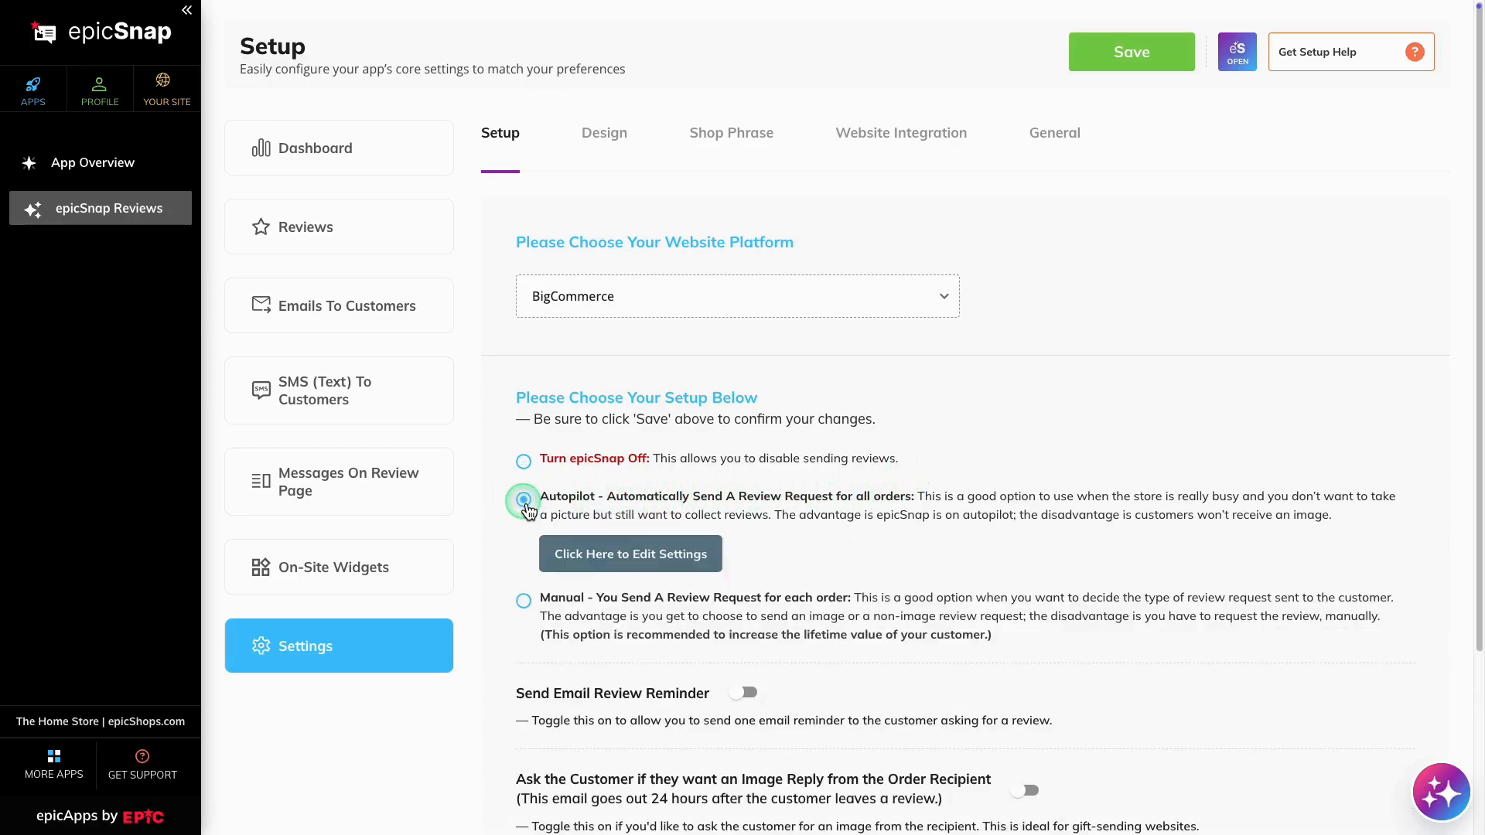
left_click(770, 552)
left_click(634, 557)
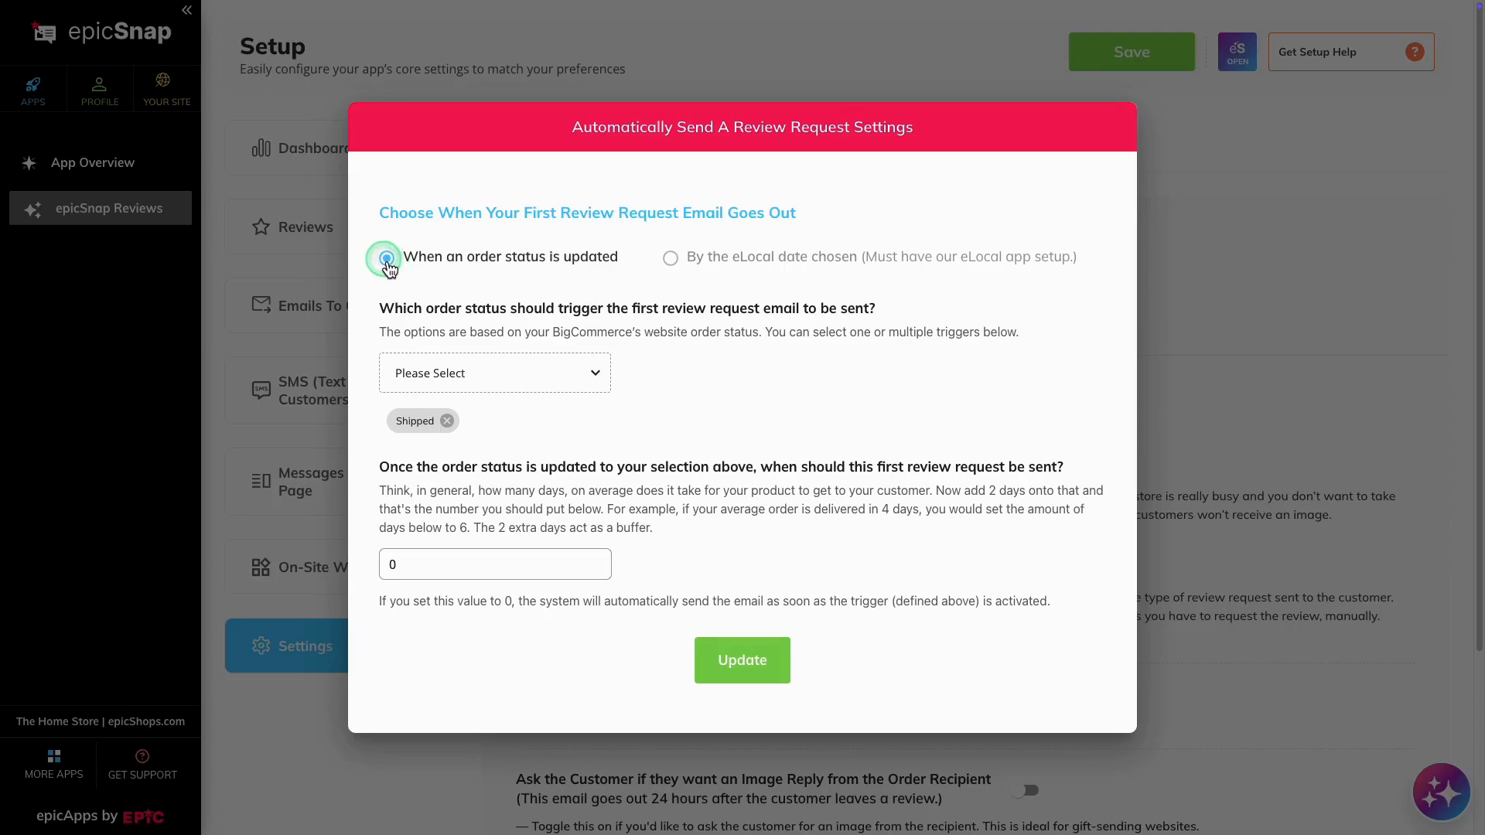
Add Completed to the order statuses that trigger the first review request email, alongside Shipped.
left_click(510, 379)
scroll(506, 464, "down", 3)
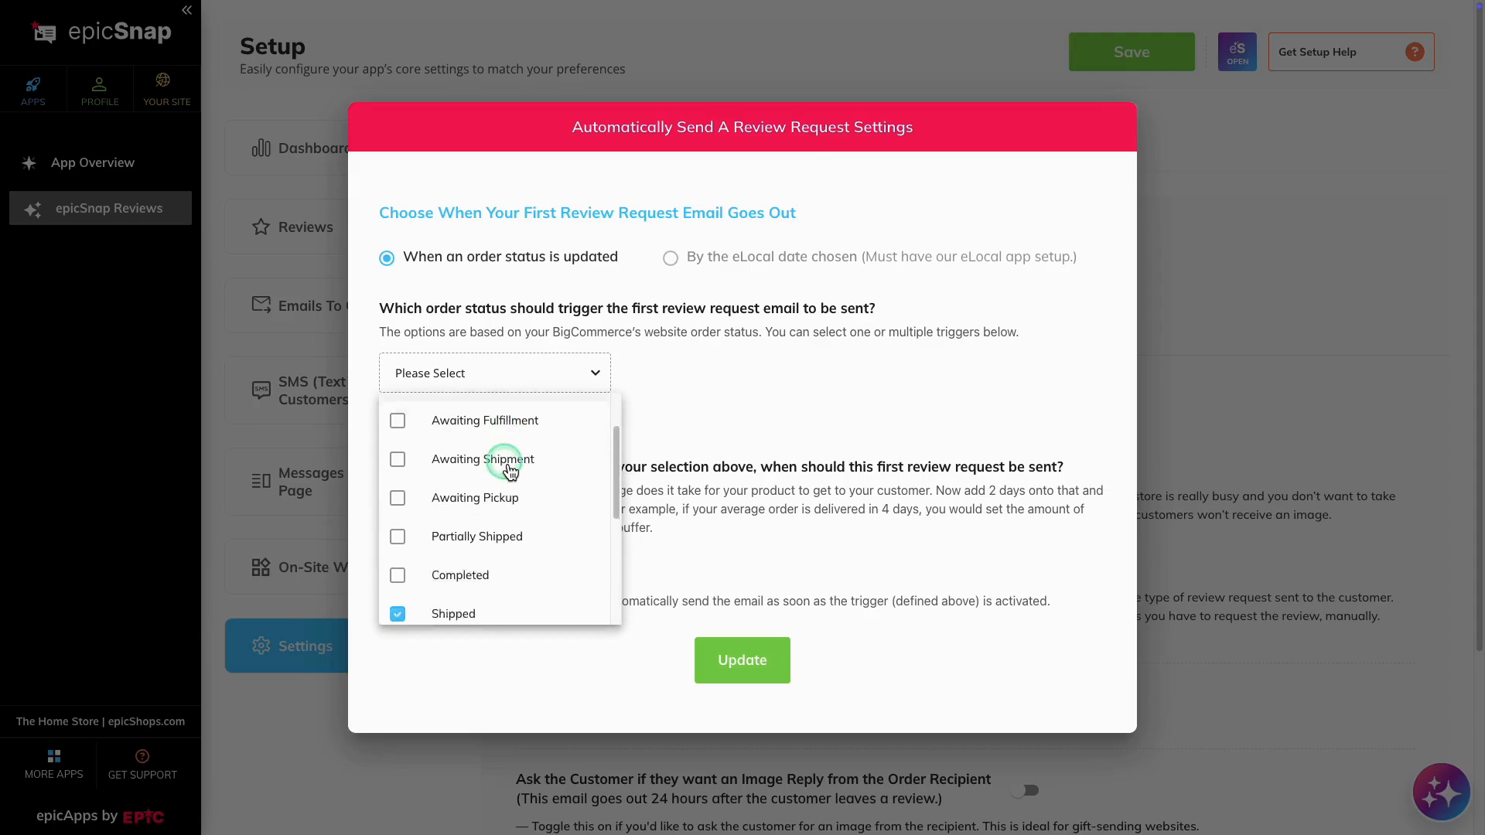
scroll(474, 483, "up", 3)
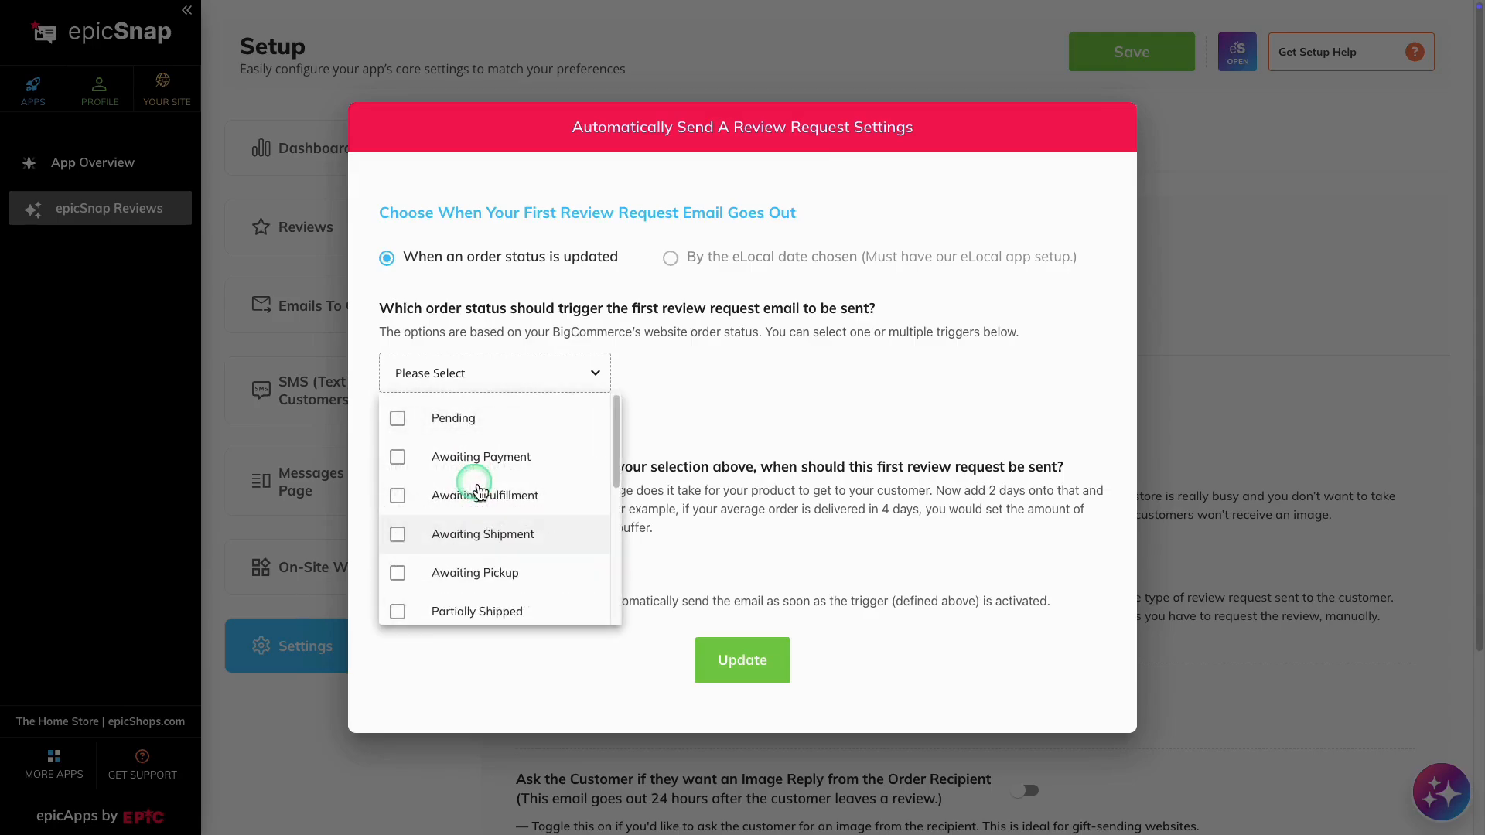
left_click(689, 410)
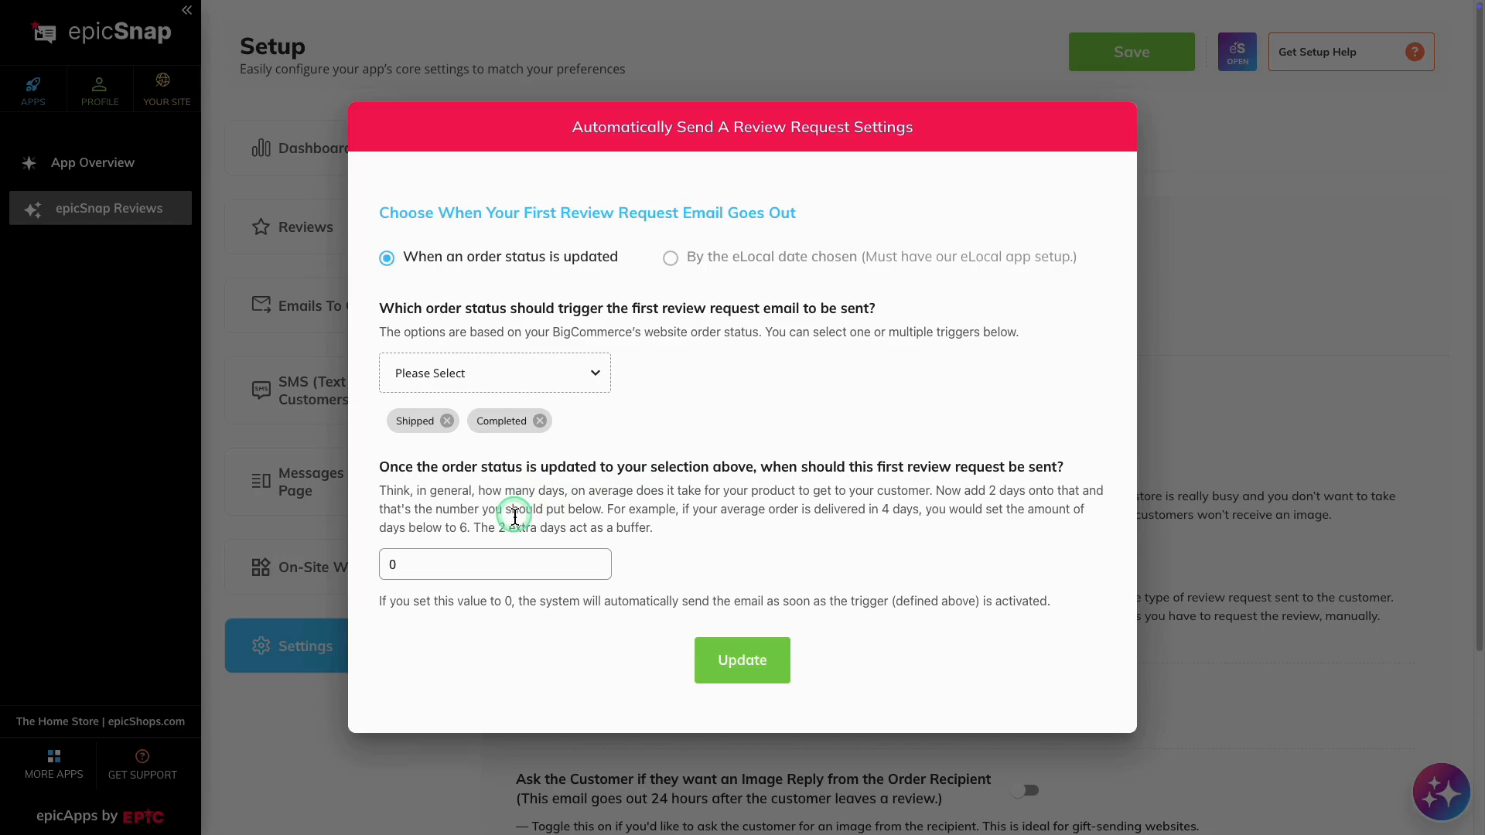
Set the first review request to be sent 5 days after the order status is updated.
left_click(489, 565)
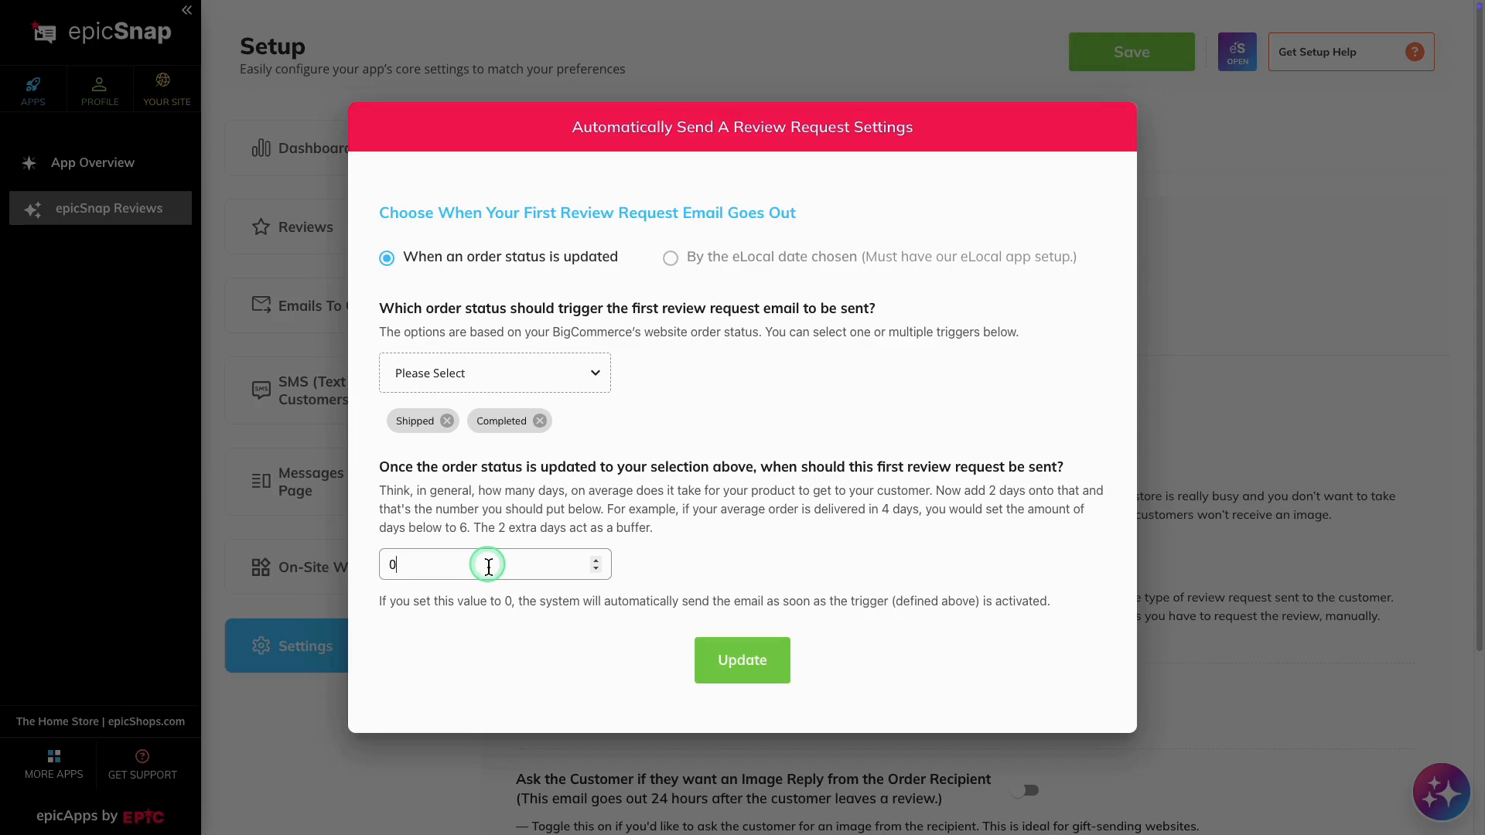
left_click(595, 561)
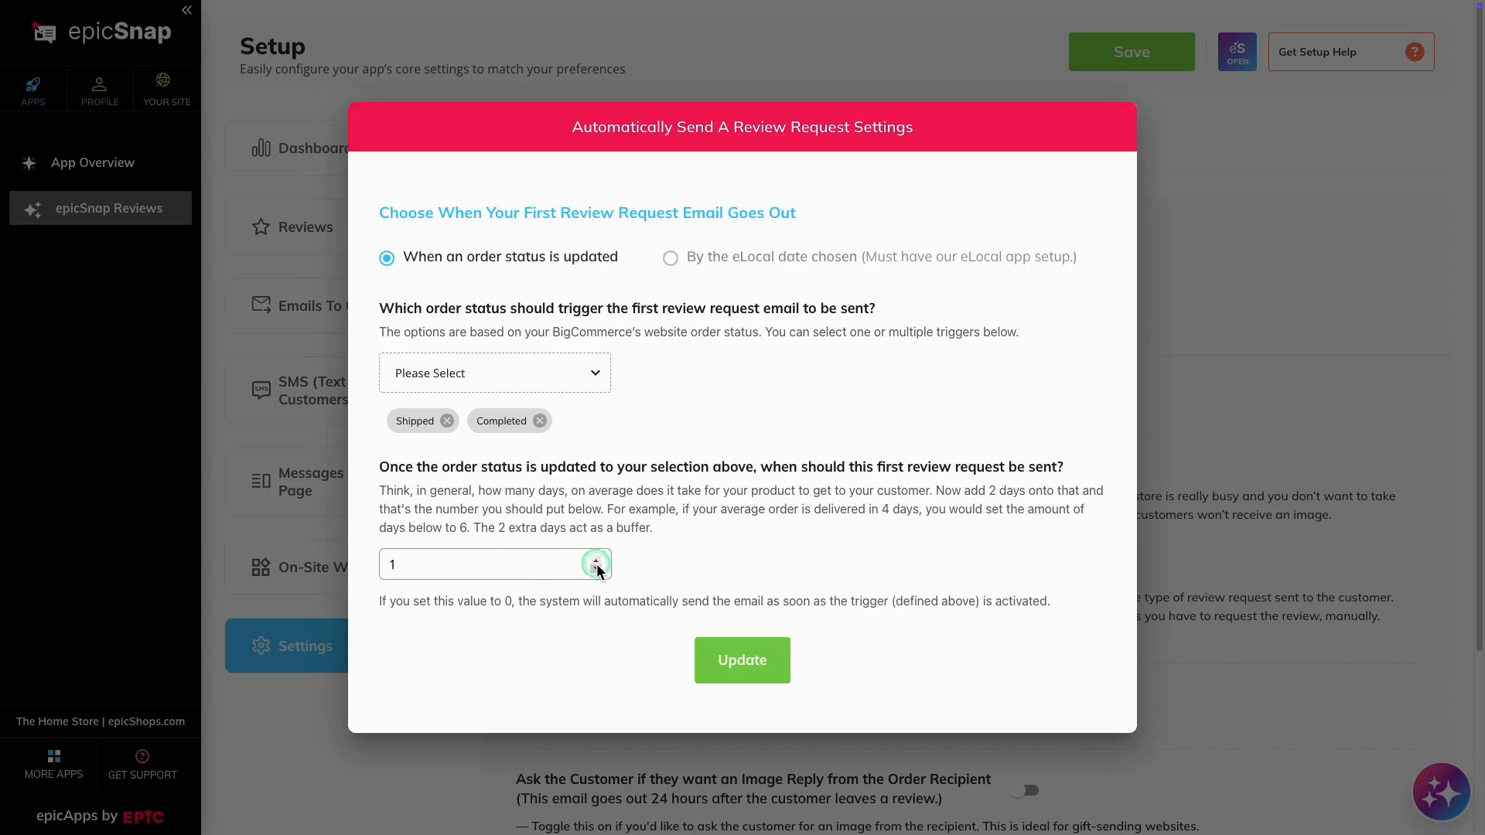
left_click(596, 561)
left_click(596, 562)
left_click(595, 561)
left_click(596, 562)
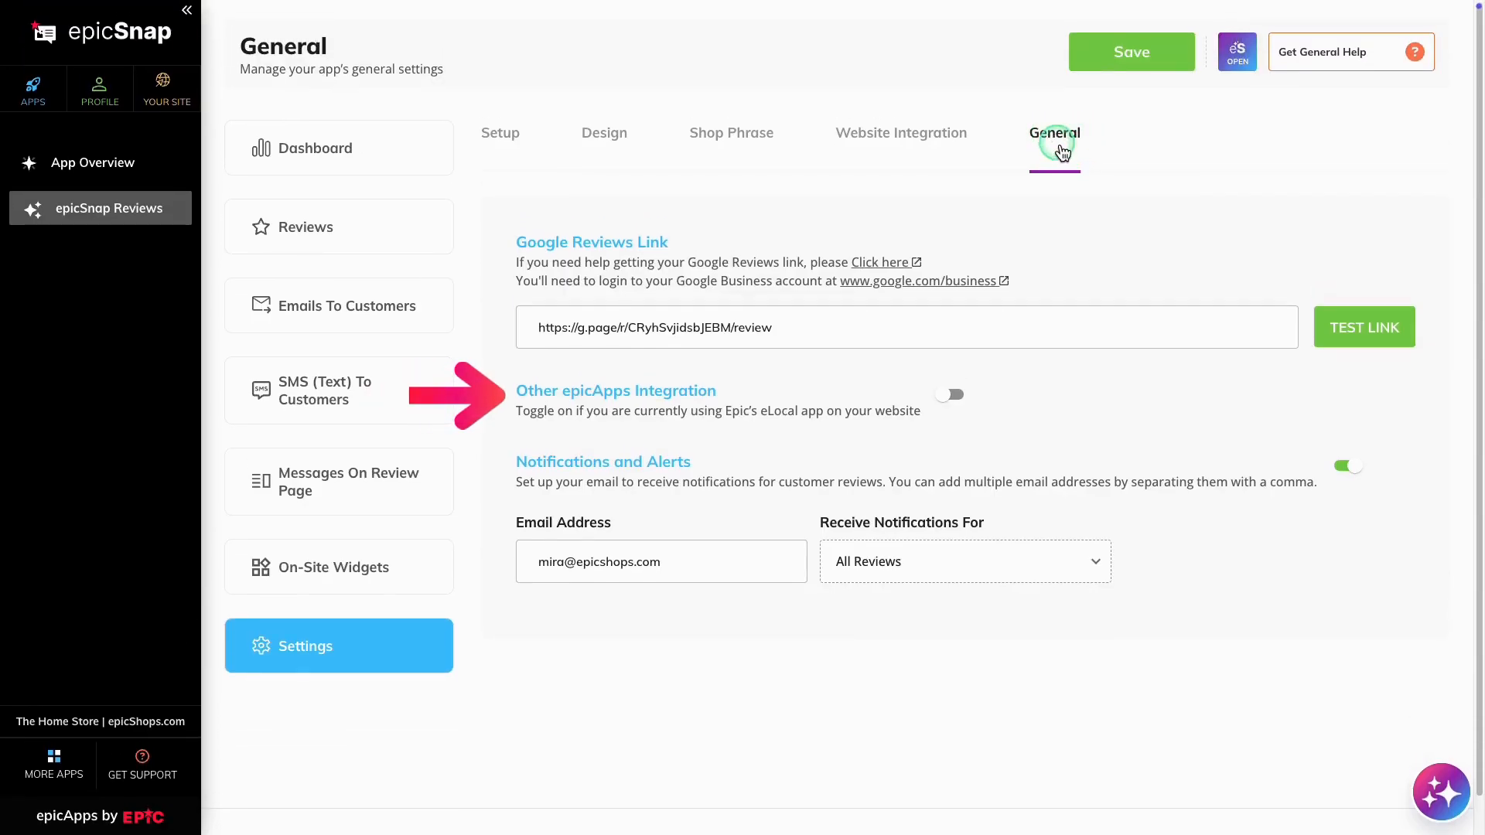
Turn on the eLocal app integration and update the first review request email to go out by the eLocal date chosen.
left_click(958, 396)
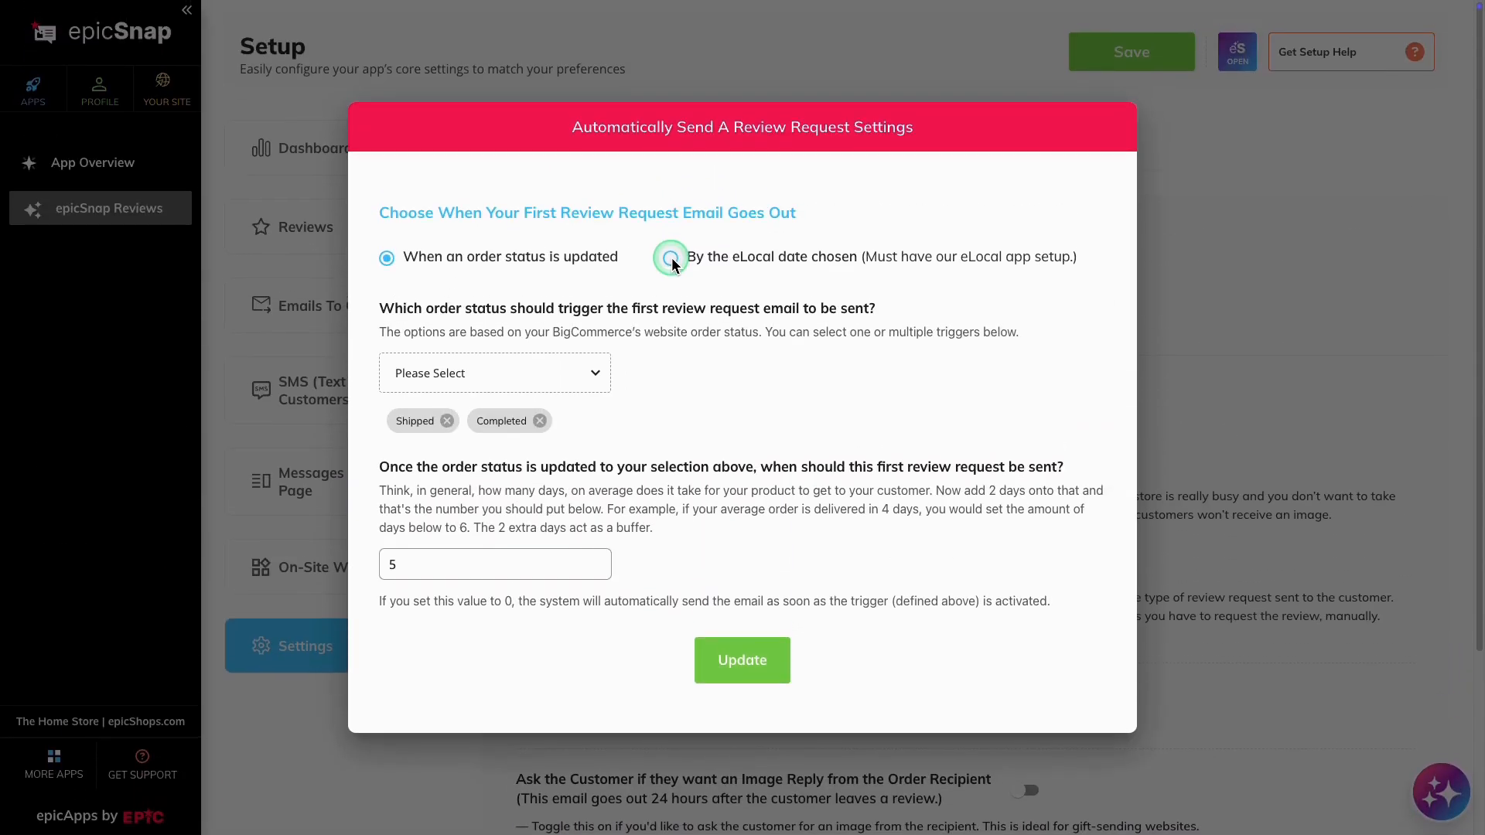
left_click(669, 257)
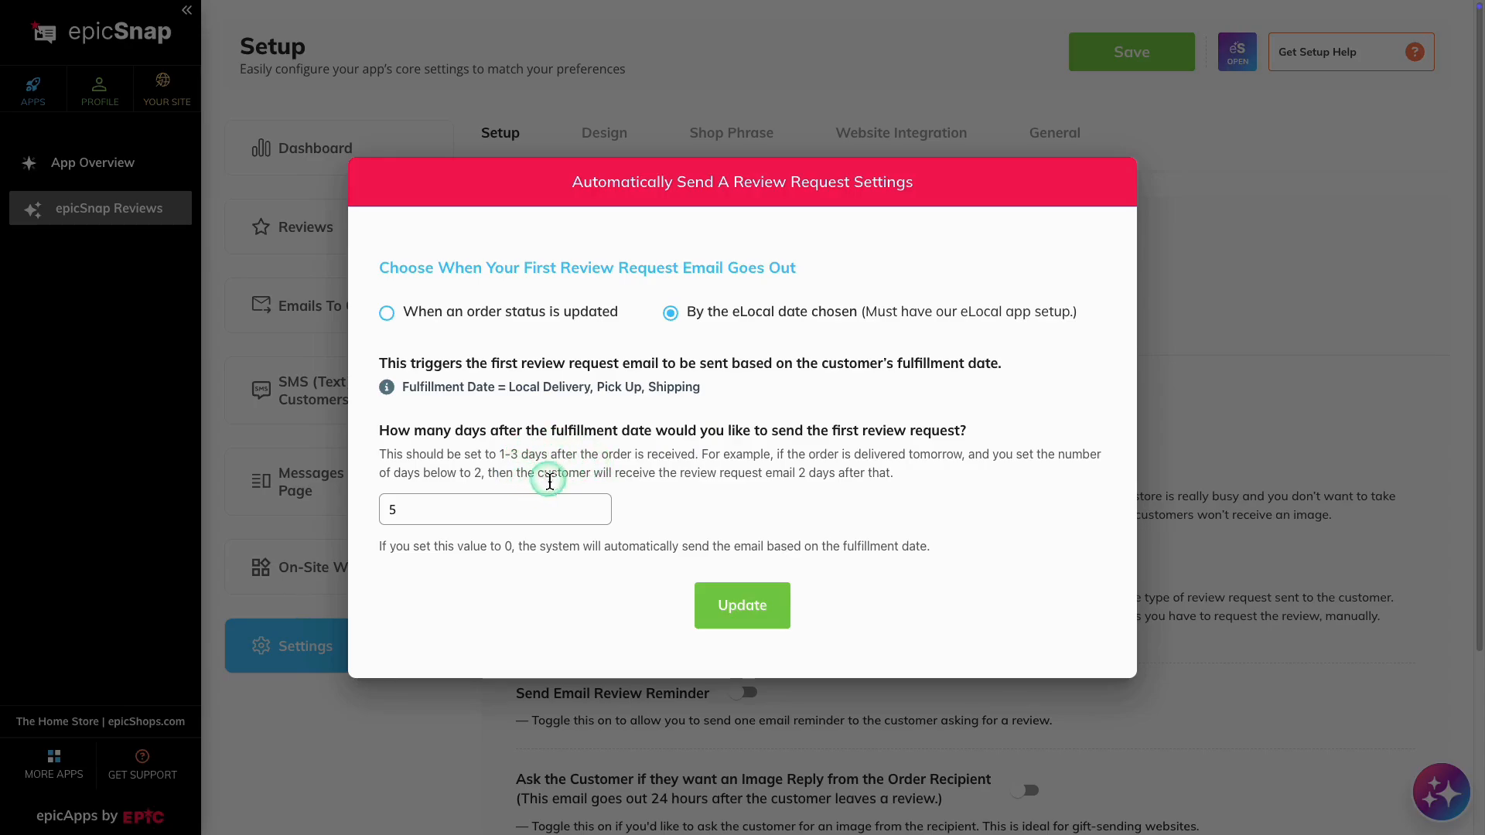
left_click(556, 509)
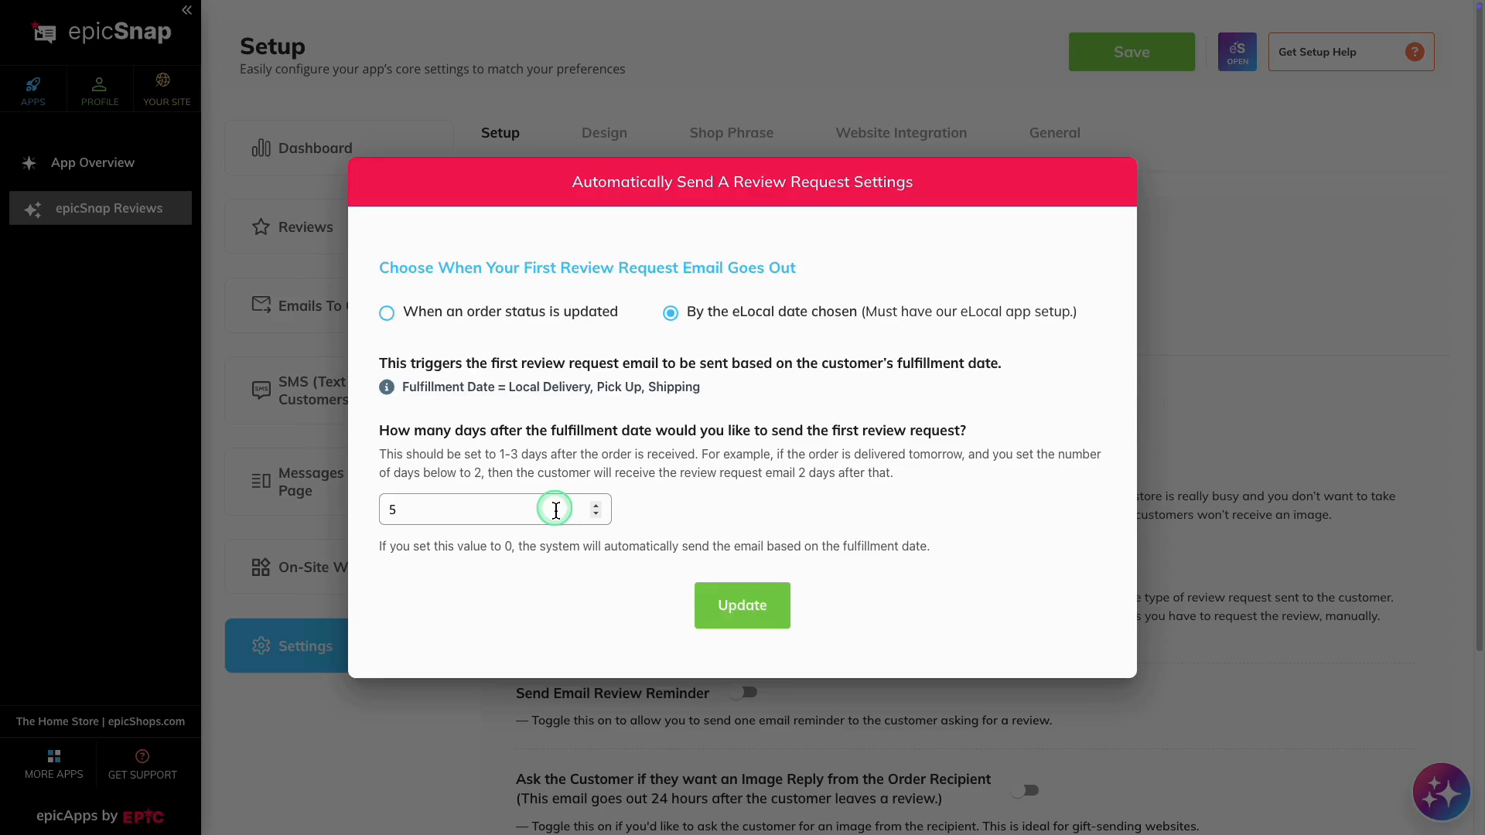
left_click(555, 509)
left_click(747, 613)
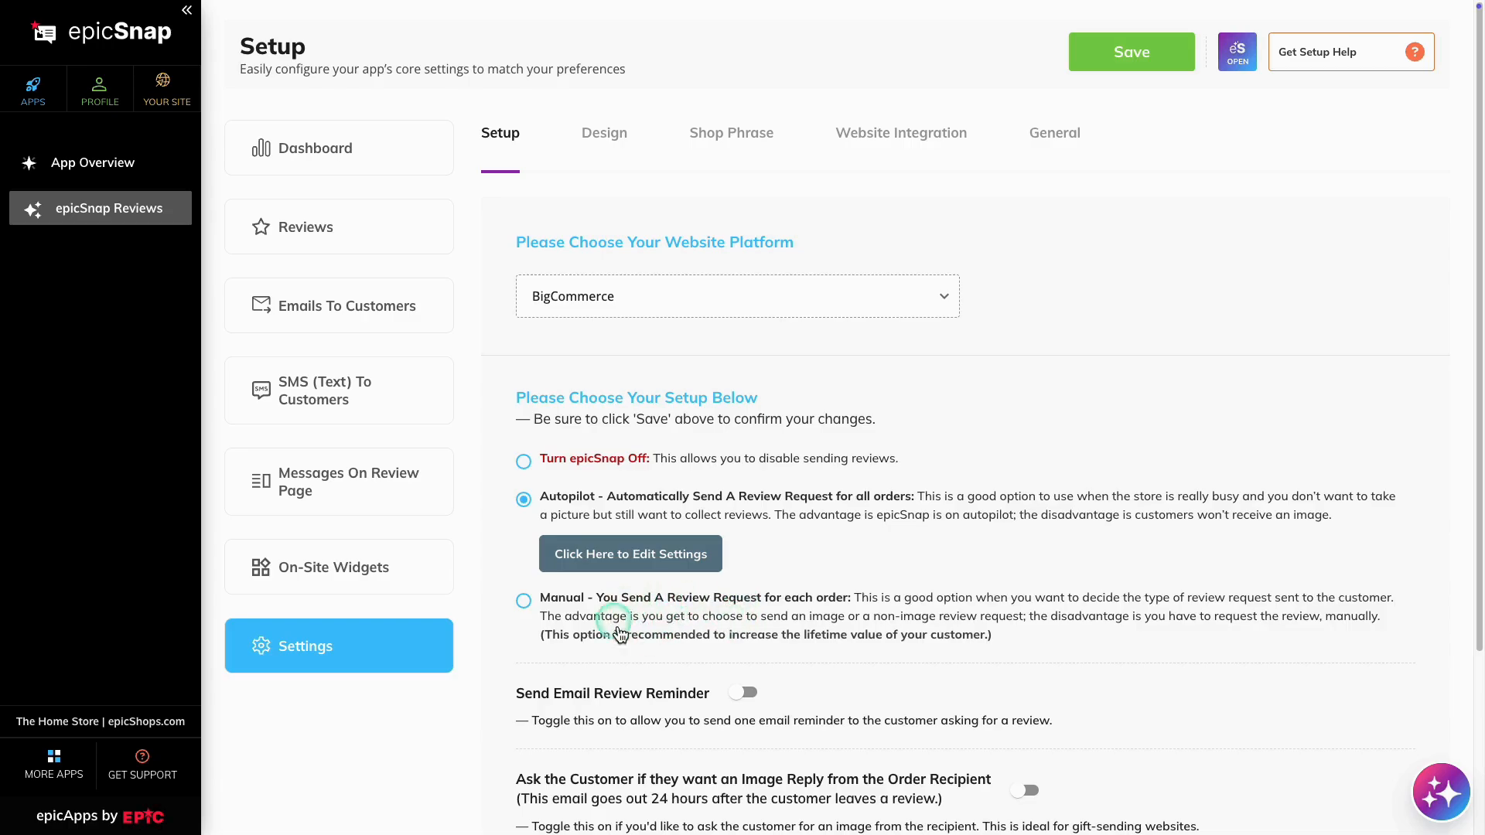
Choose the Manual review request setup and turn on the email review reminder with a 48 Hours wait.
left_click(524, 602)
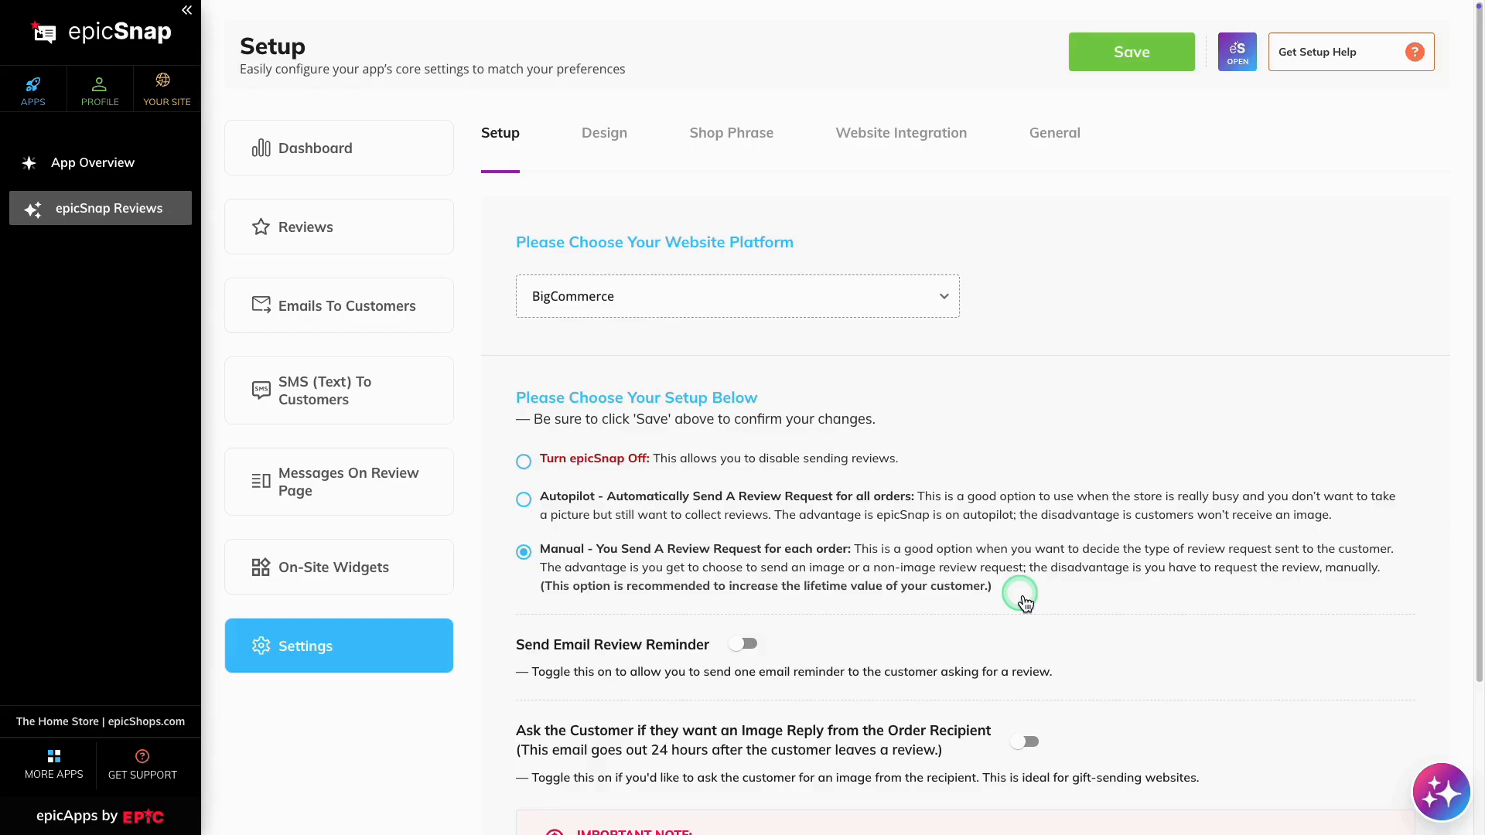
scroll(1022, 601, "down", 3)
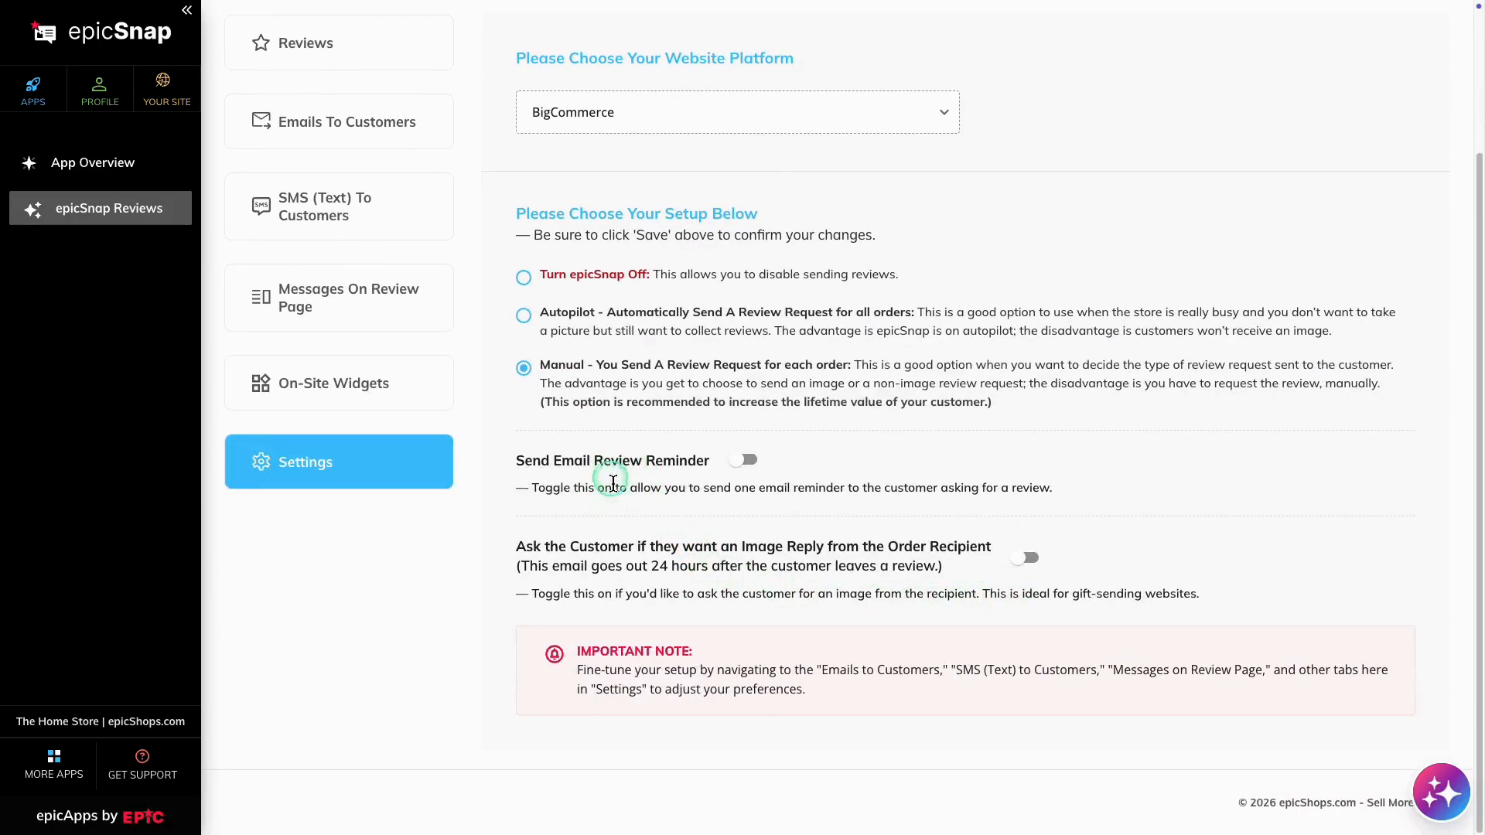
left_click(741, 472)
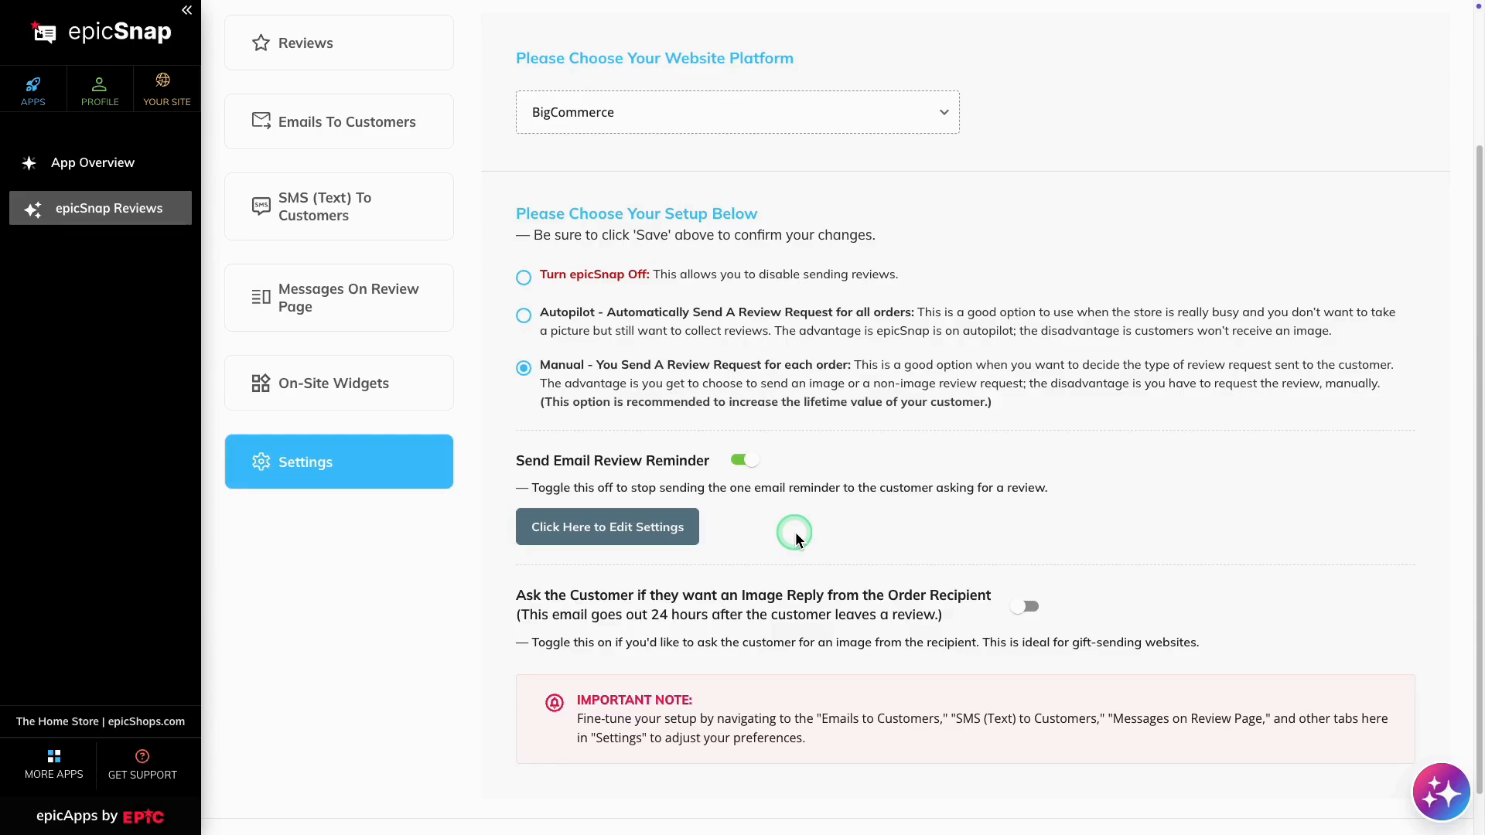
left_click(607, 534)
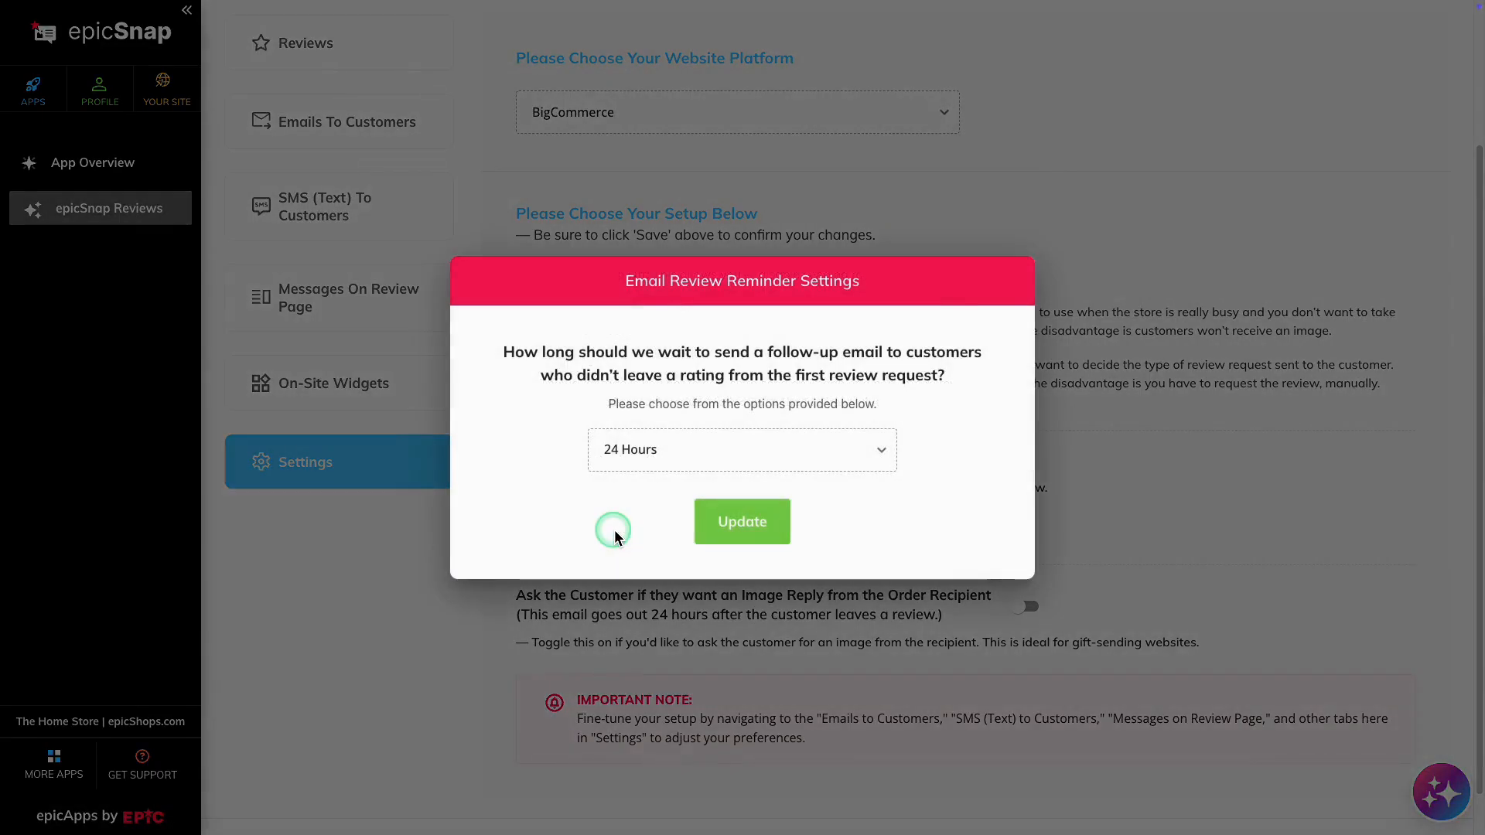
left_click(831, 454)
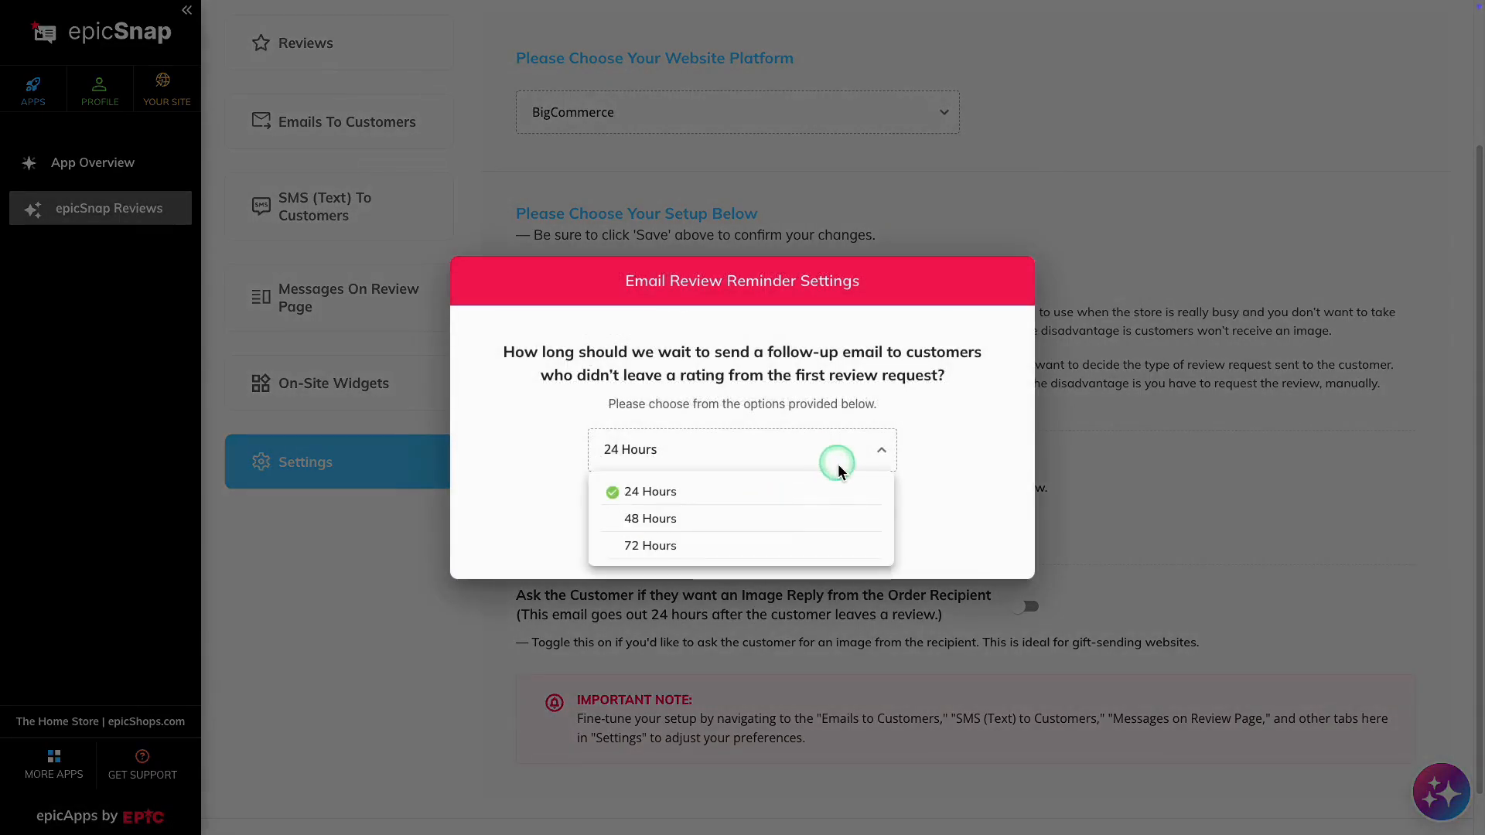
left_click(739, 519)
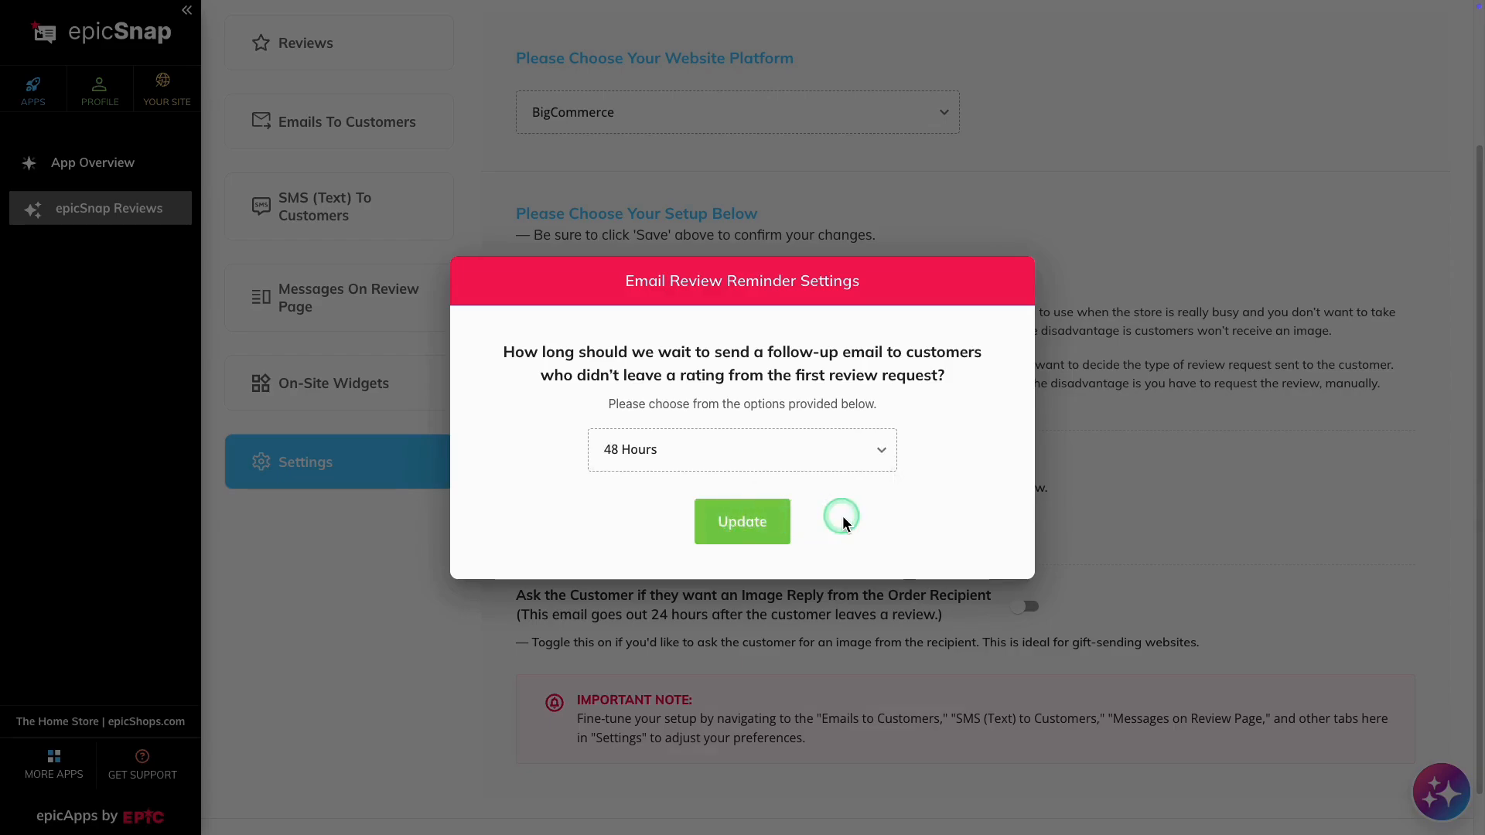
left_click(743, 526)
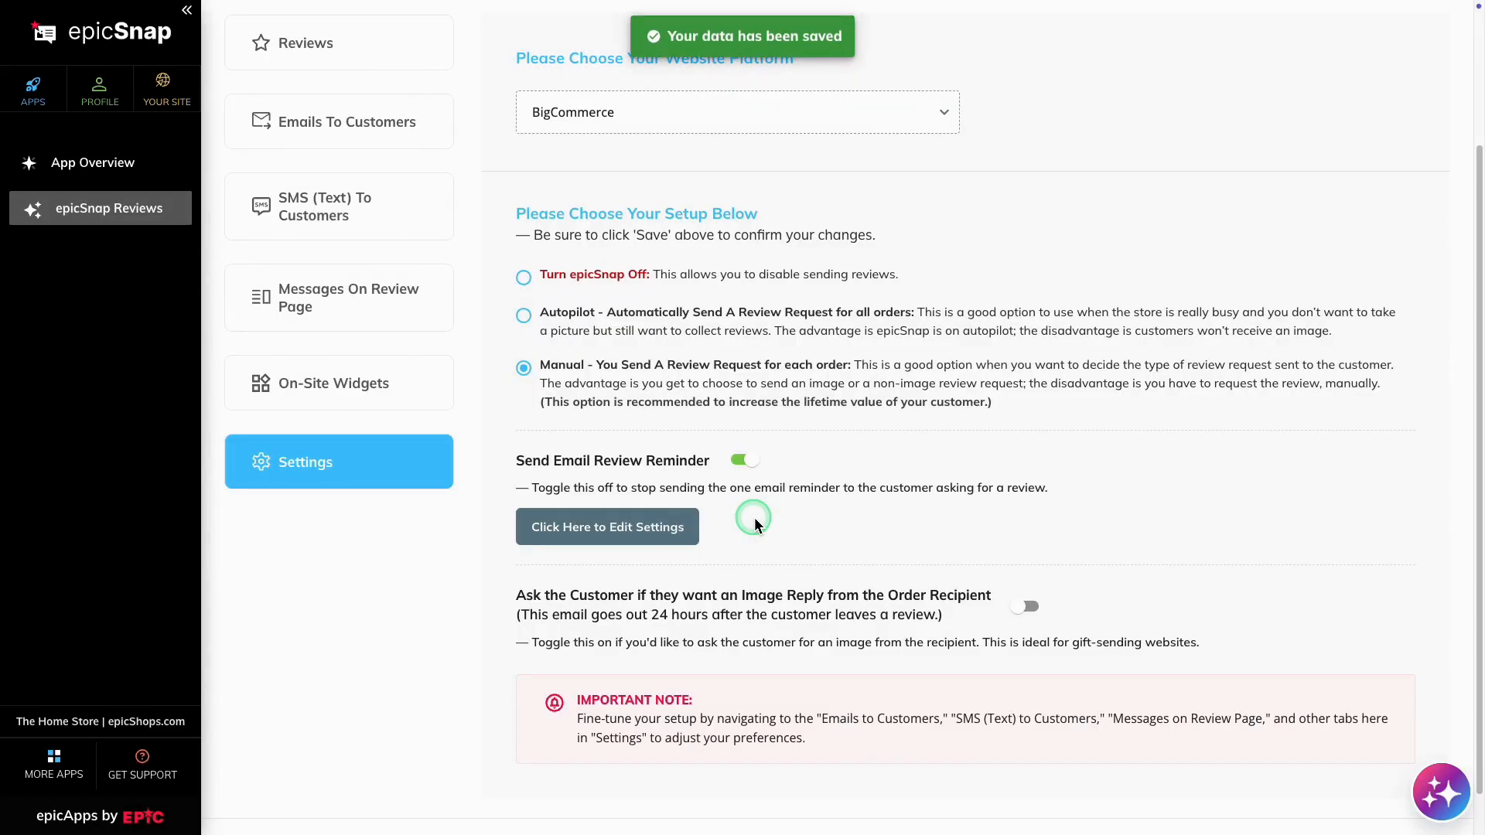
Turn on asking the customer for an image reply from the order recipient and save the setup.
scroll(755, 523, "down", 1)
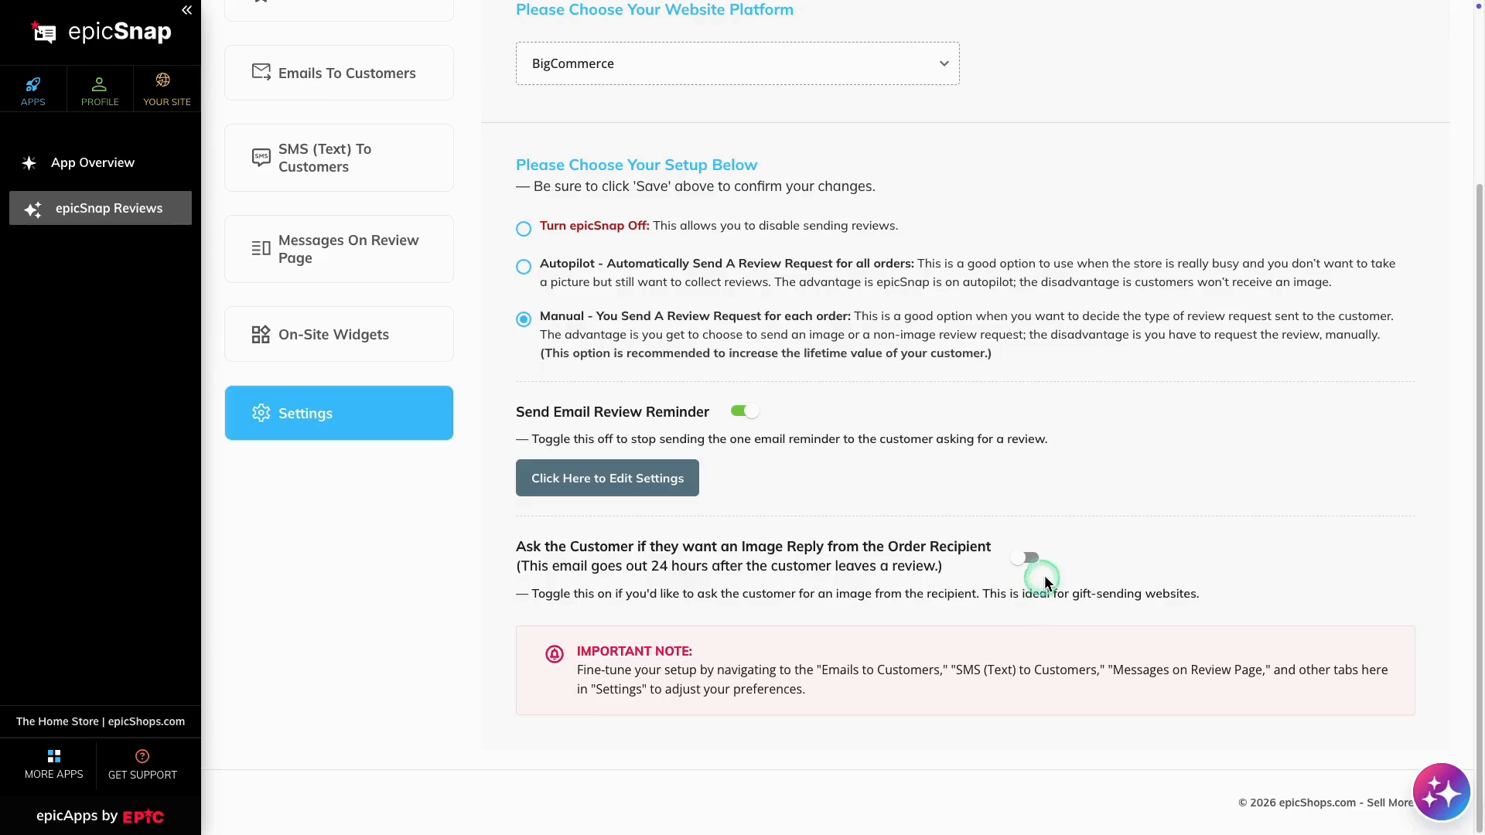
left_click(1031, 558)
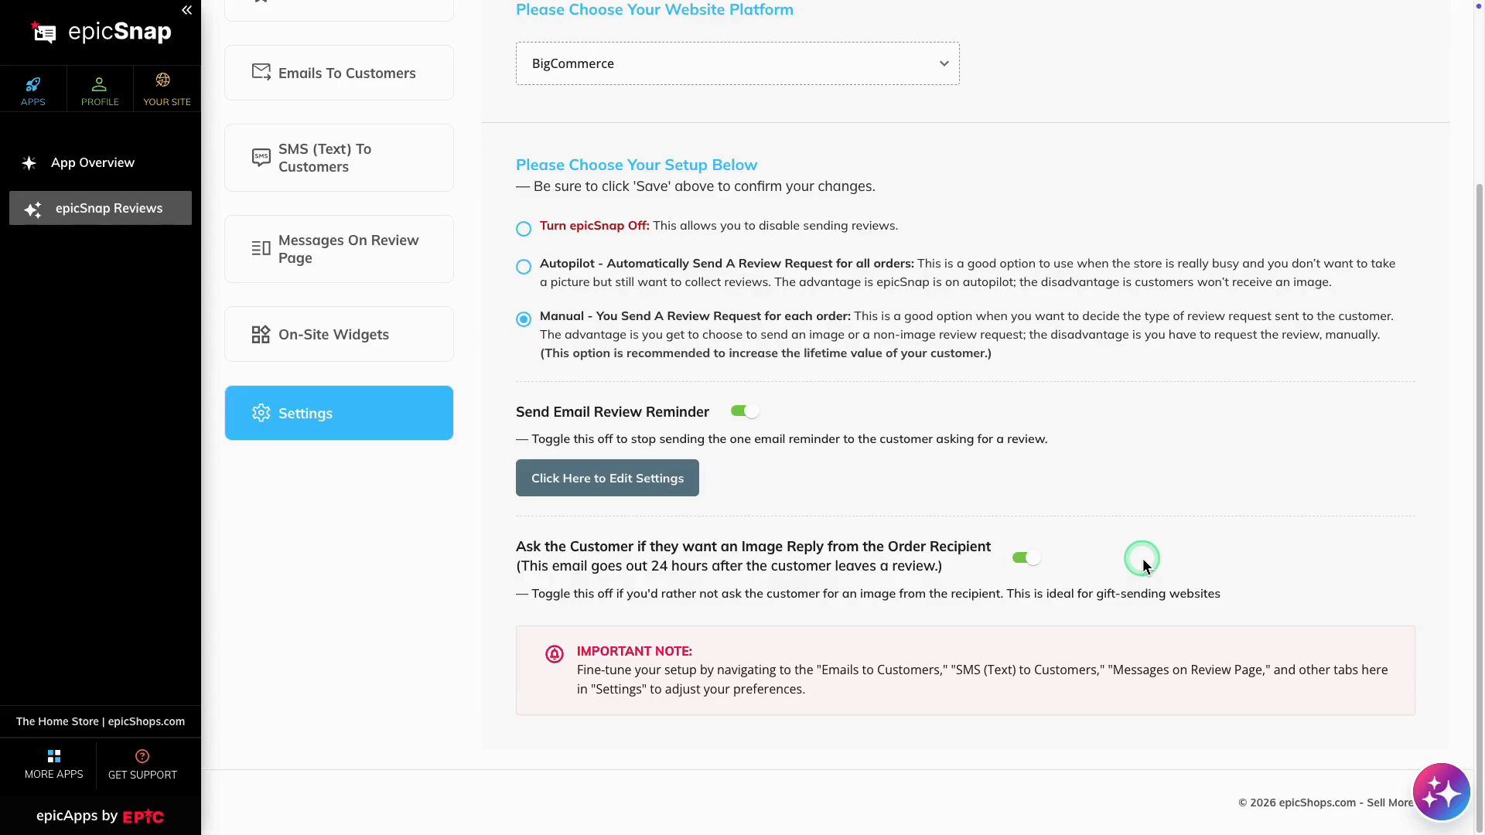
scroll(1143, 558, "up", 3)
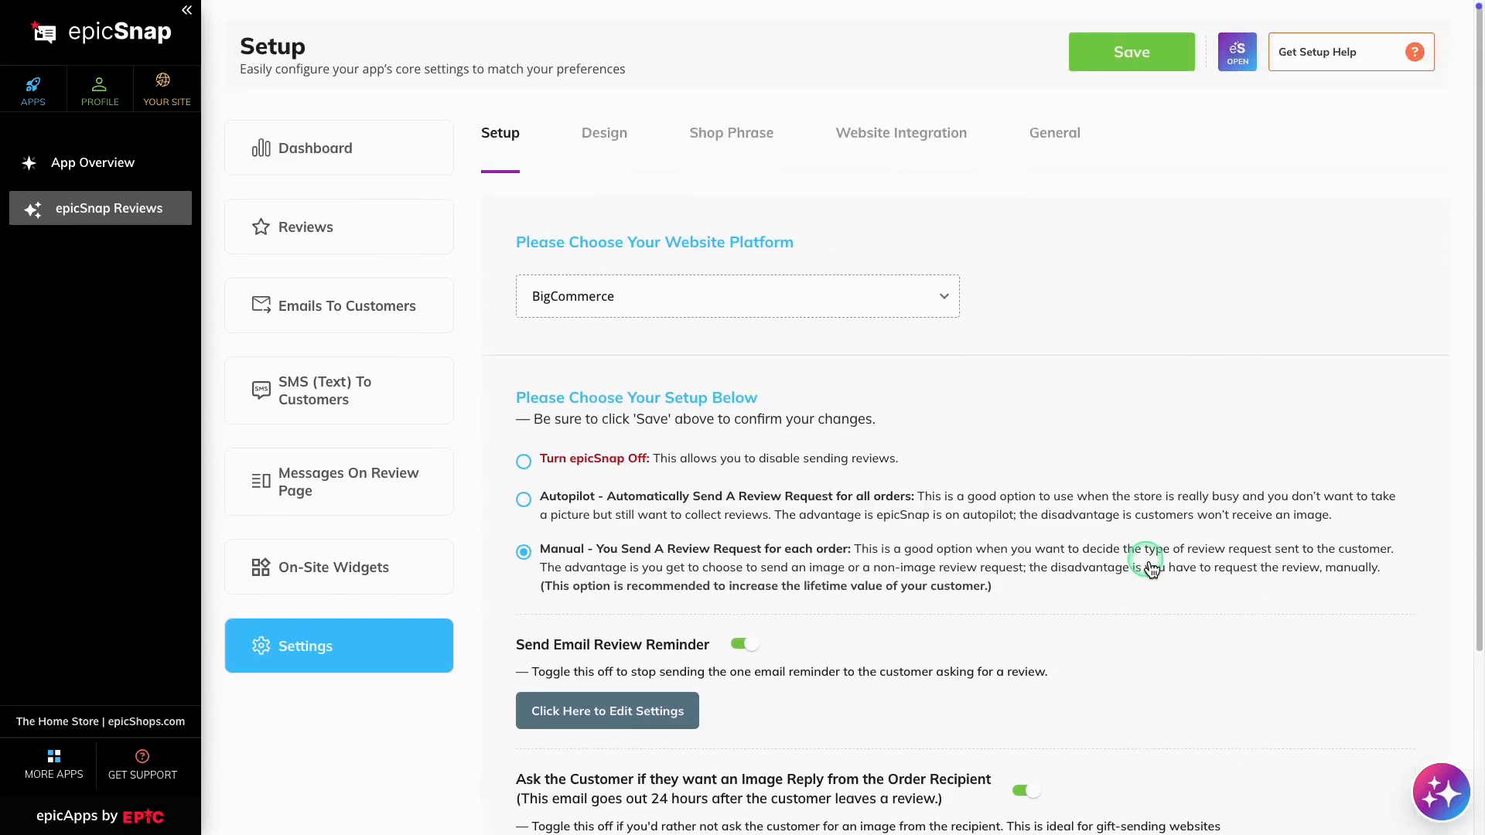
left_click(1151, 61)
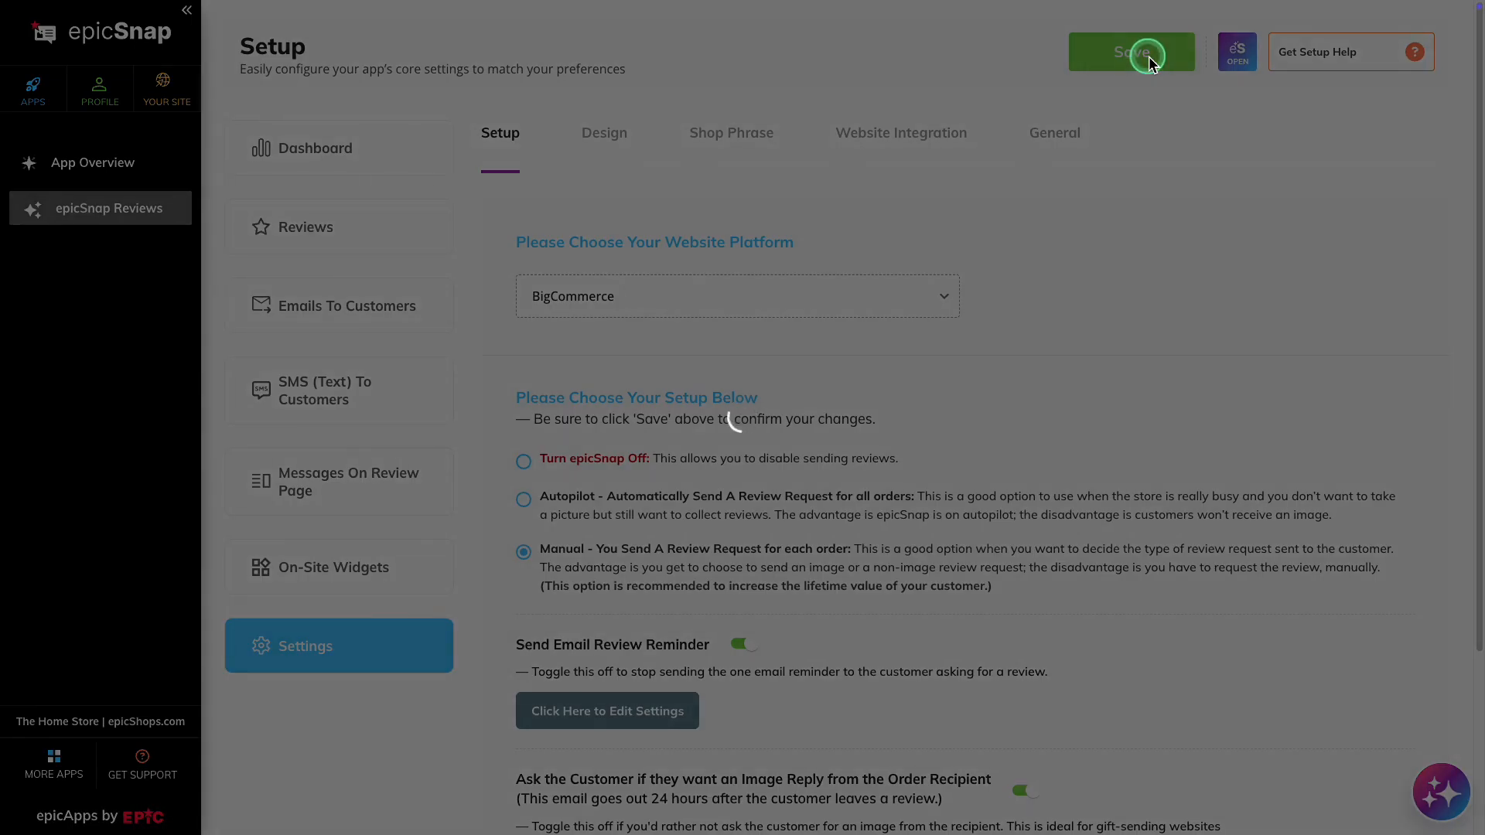